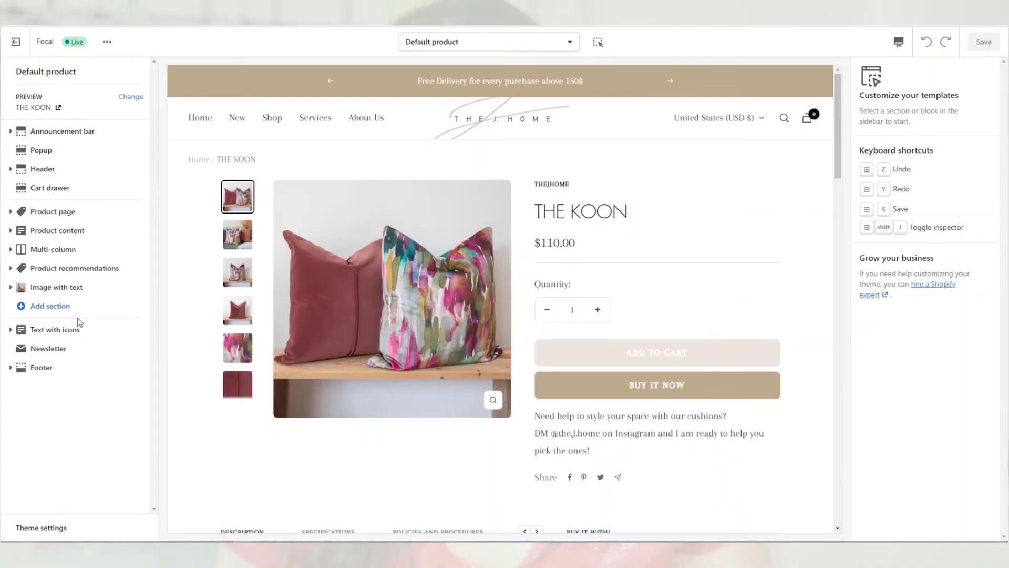
Add an Image with text section and move it above Product content
click(59, 306)
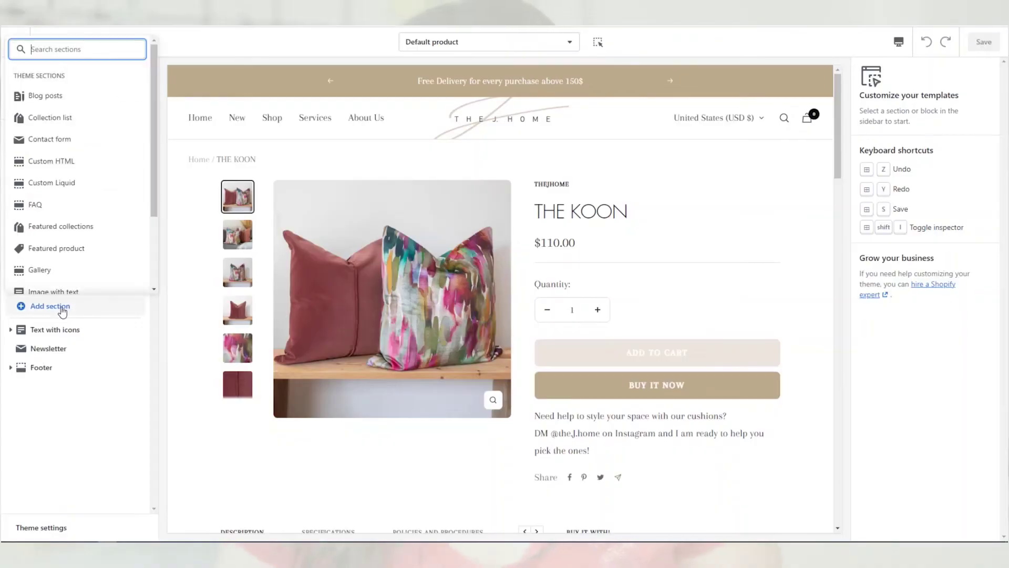
scroll(69, 147, down, 3)
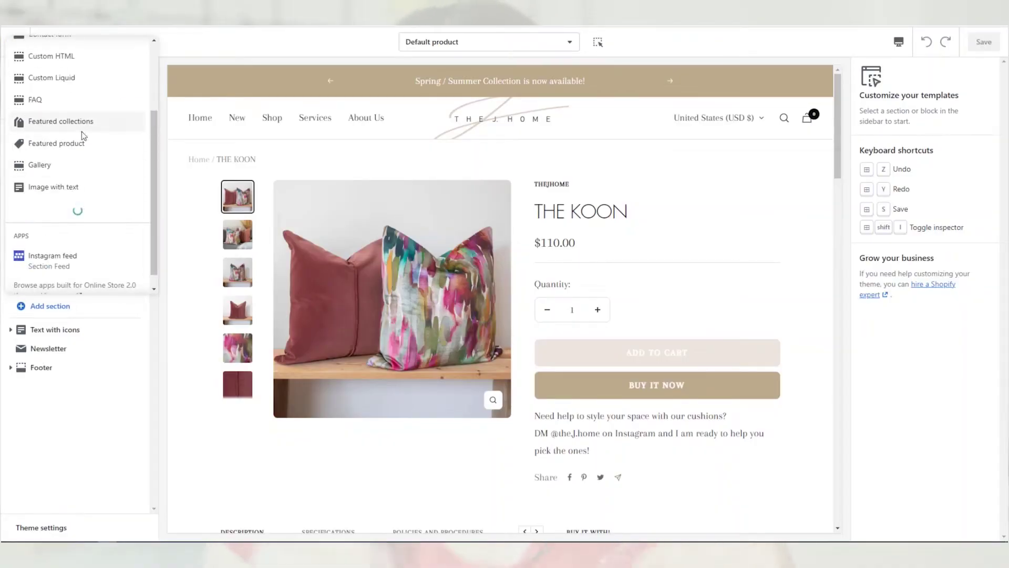
click(81, 188)
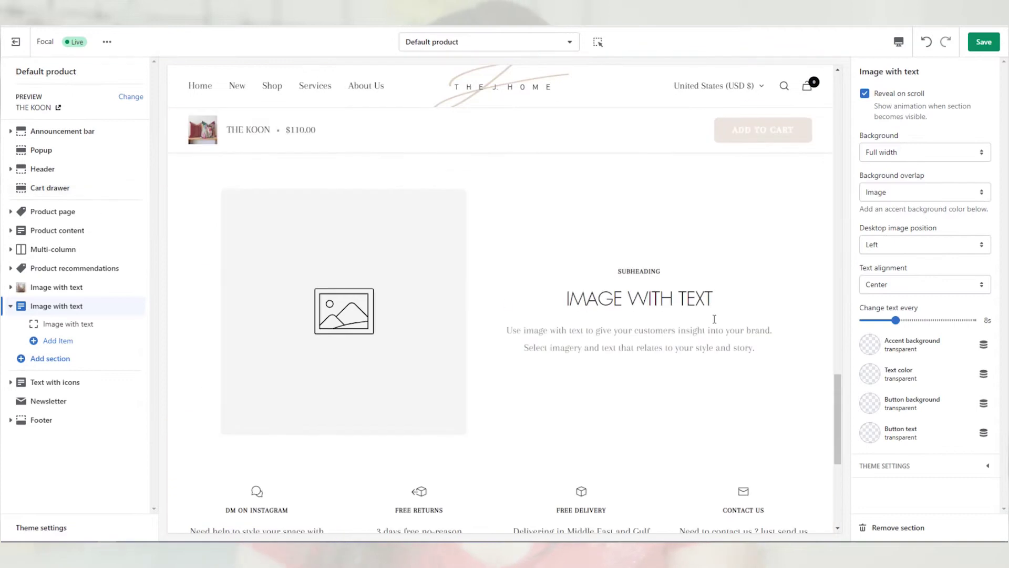
drag(143, 306, 128, 230)
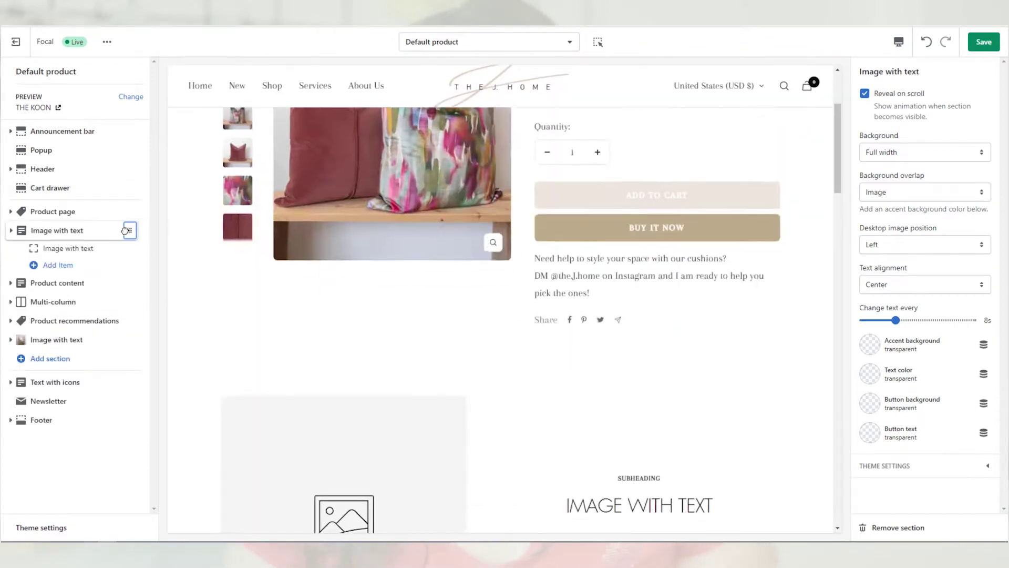
Bring up the section list again and expand it to show all section types
click(502, 153)
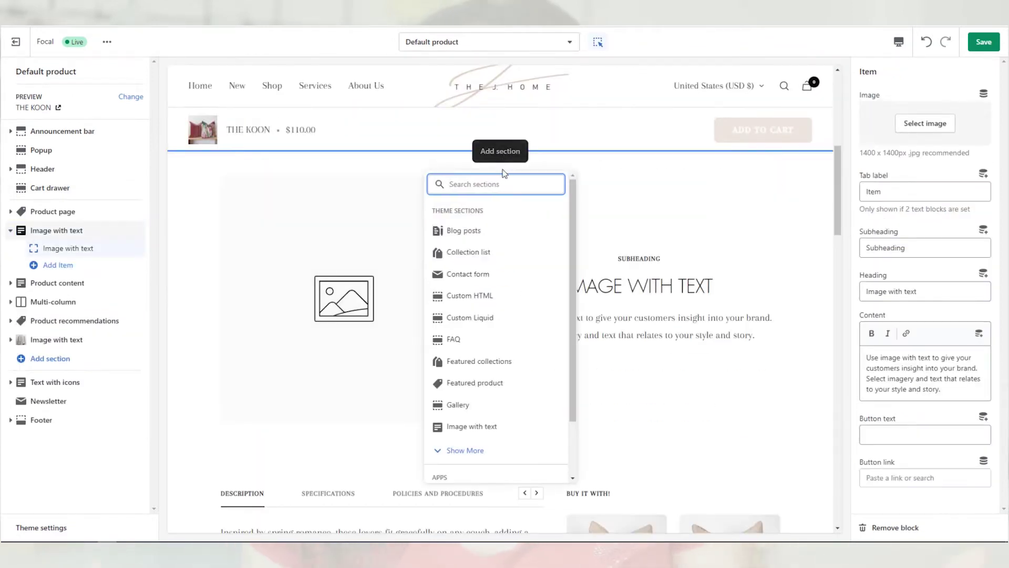
scroll(526, 315, down, 2)
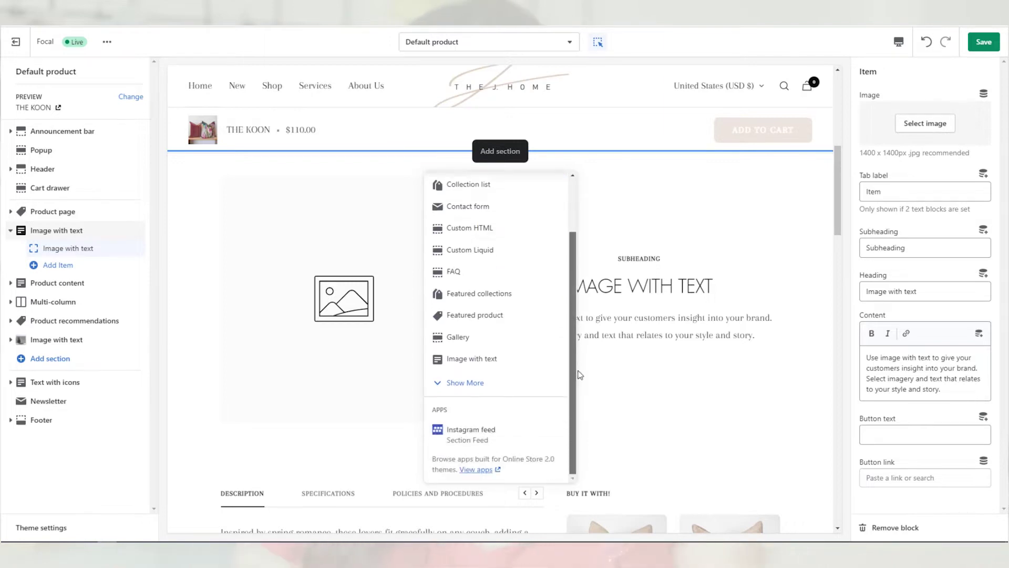
click(465, 383)
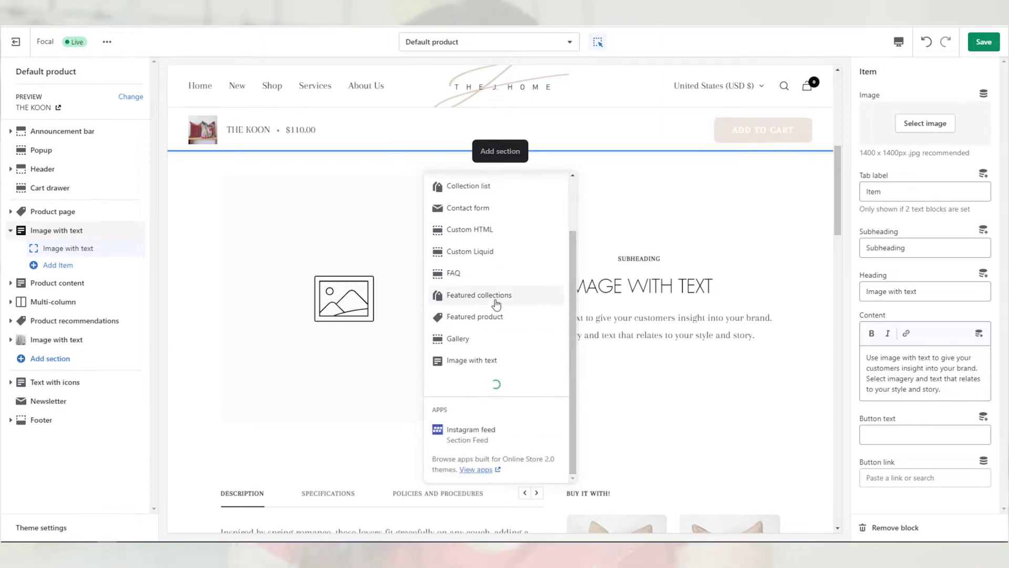
scroll(497, 303, down, 4)
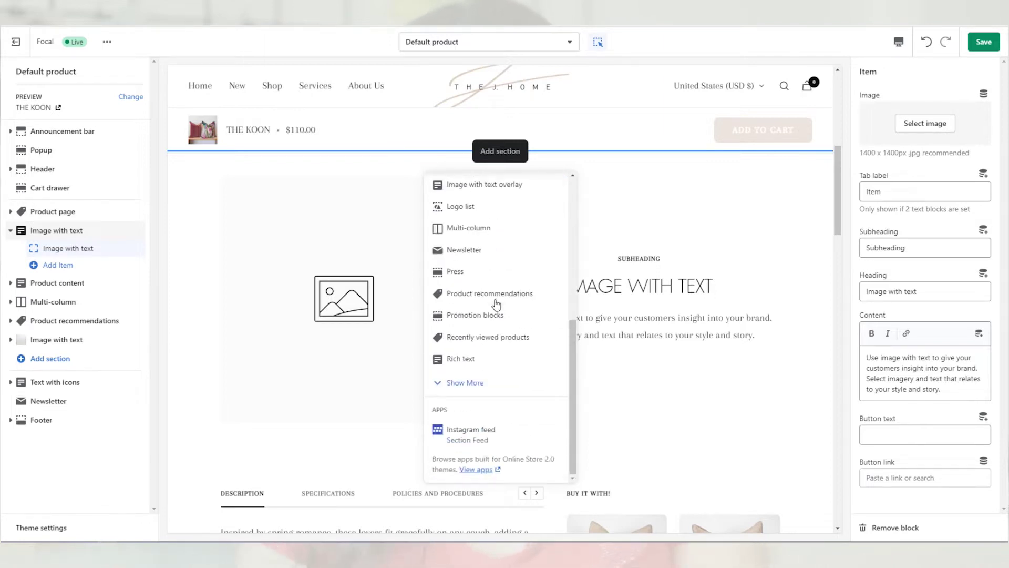
click(469, 382)
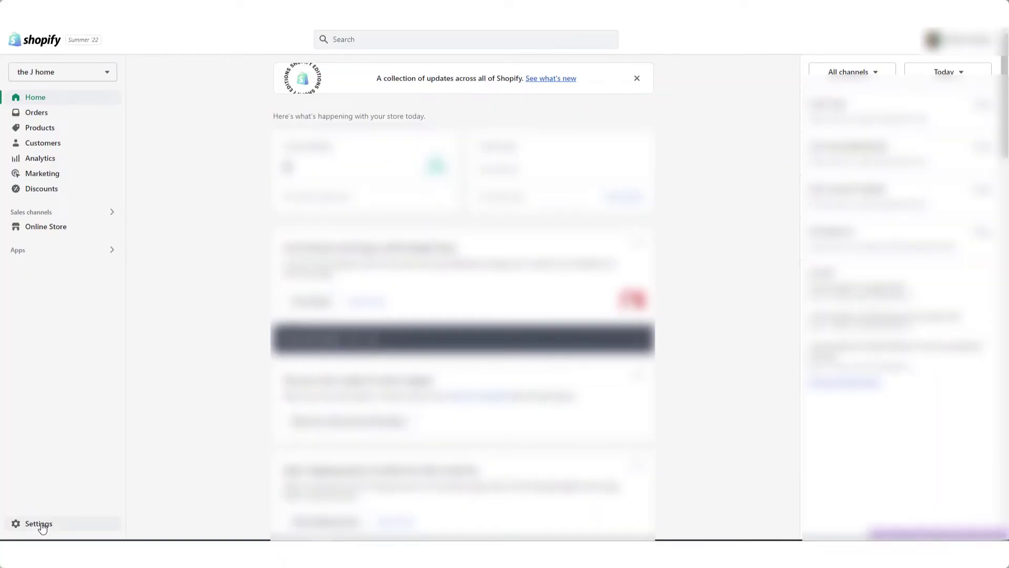
Start a new product metafield definition named 'Specifications 2' from Settings > Metafields
click(42, 526)
click(272, 498)
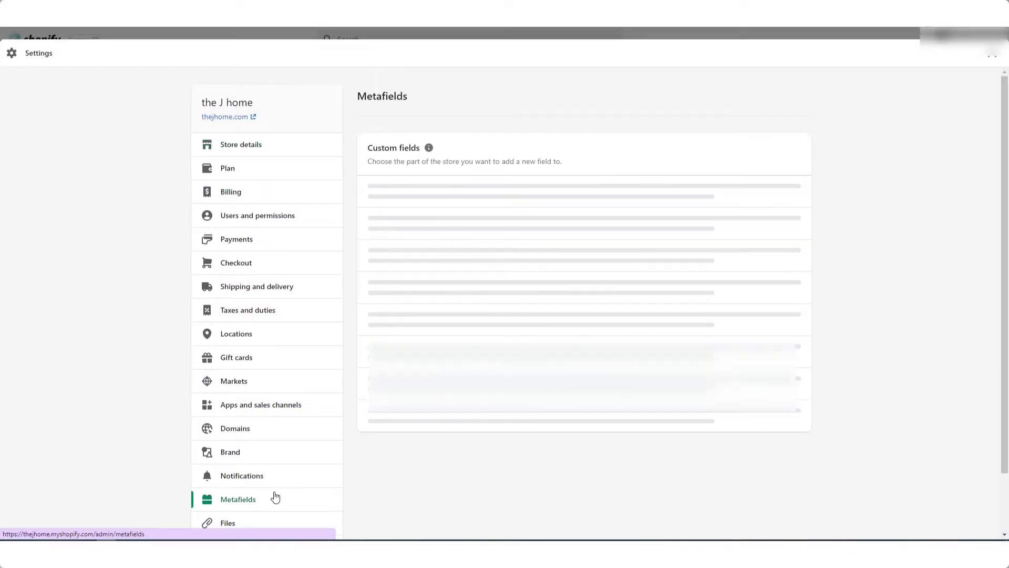
click(521, 188)
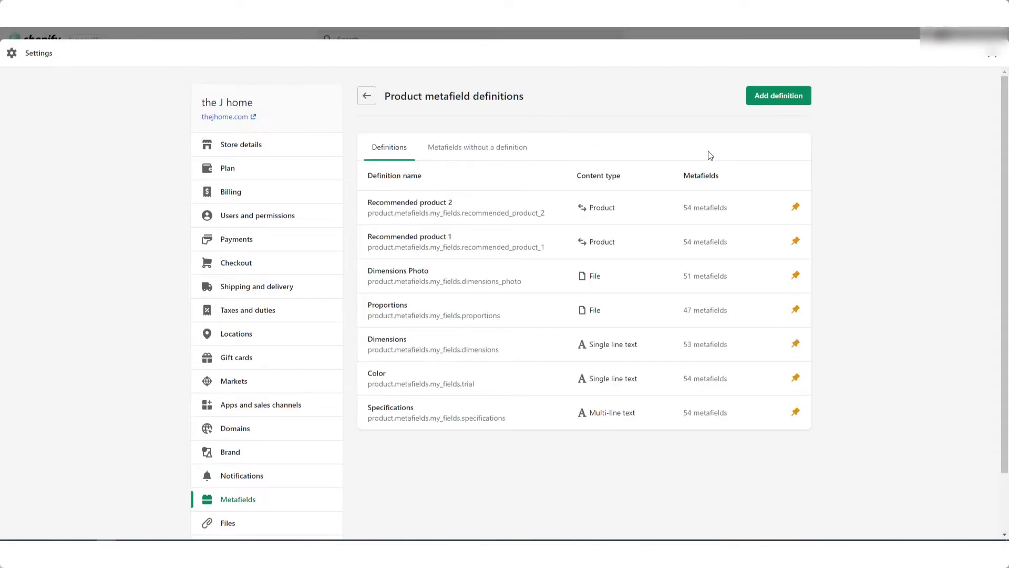
click(781, 93)
click(436, 159)
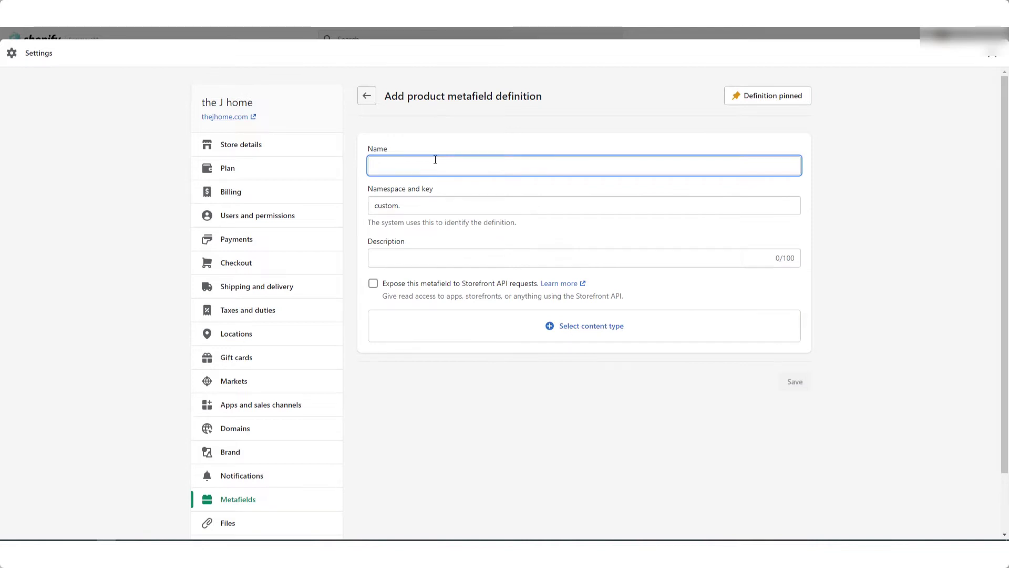
text(Specificat)
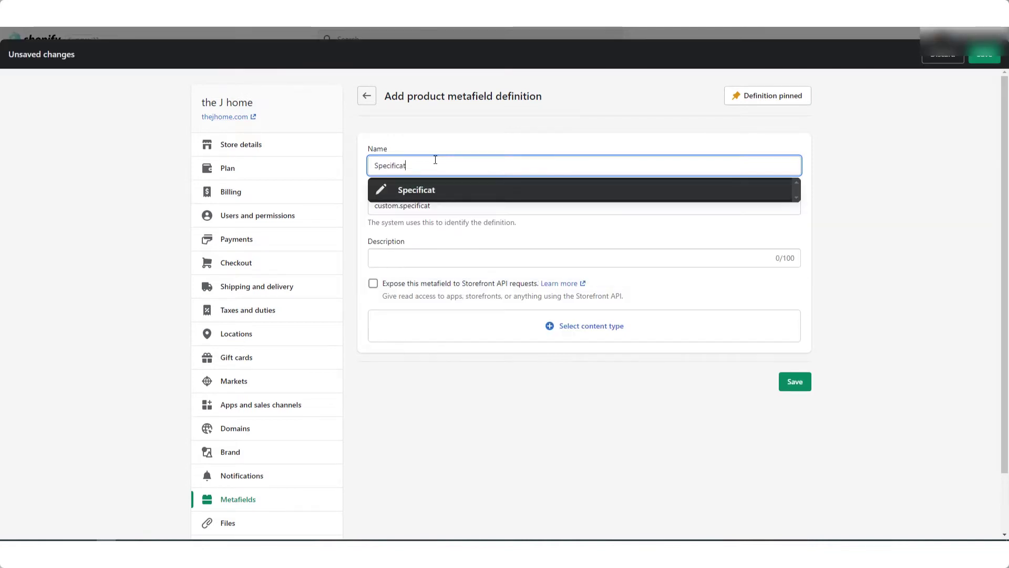
text(ions 2)
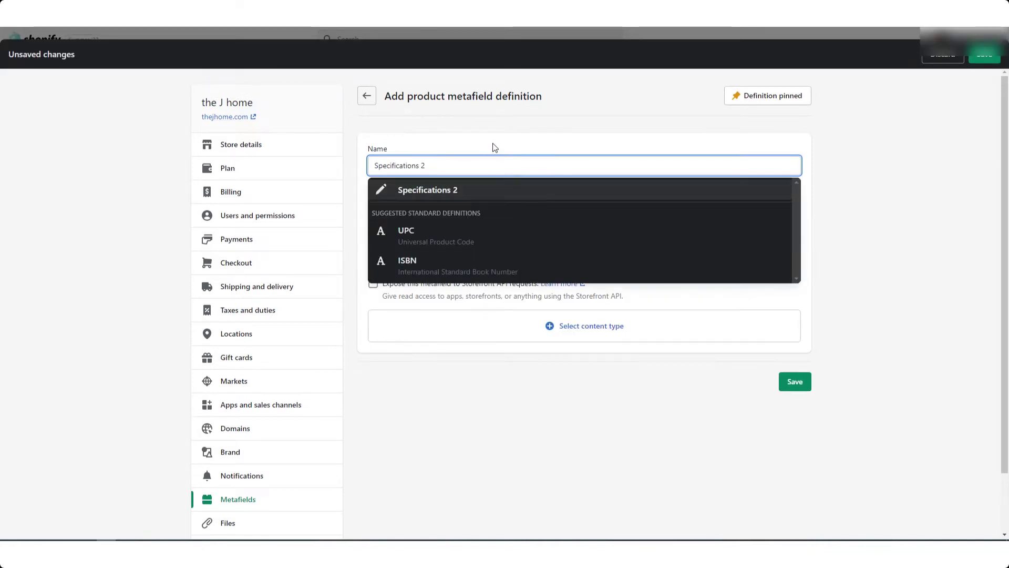
click(473, 190)
Give it the Multi-line text type, save it, and go to the Products list
click(531, 324)
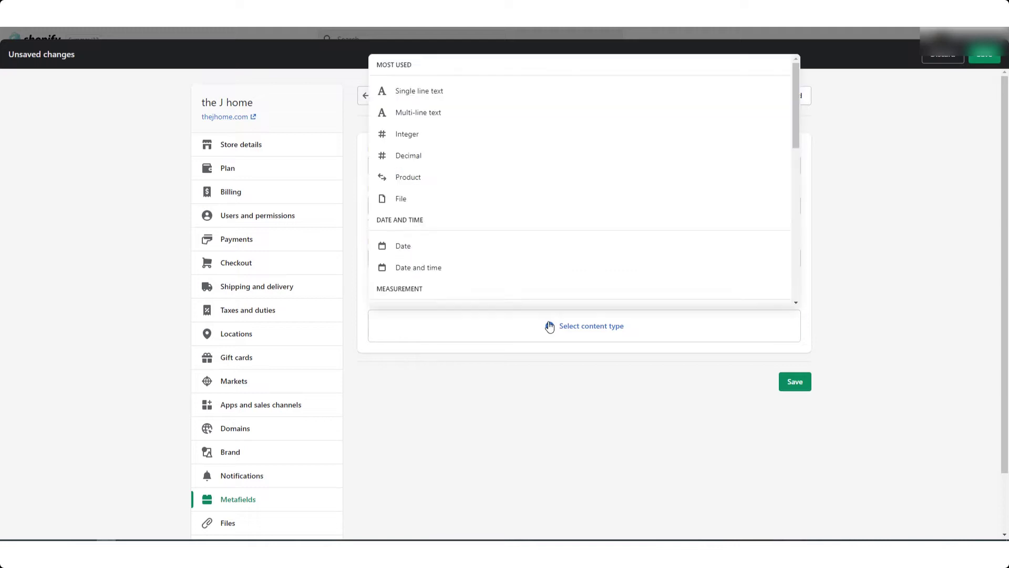
click(466, 111)
scroll(768, 326, down, 4)
click(795, 415)
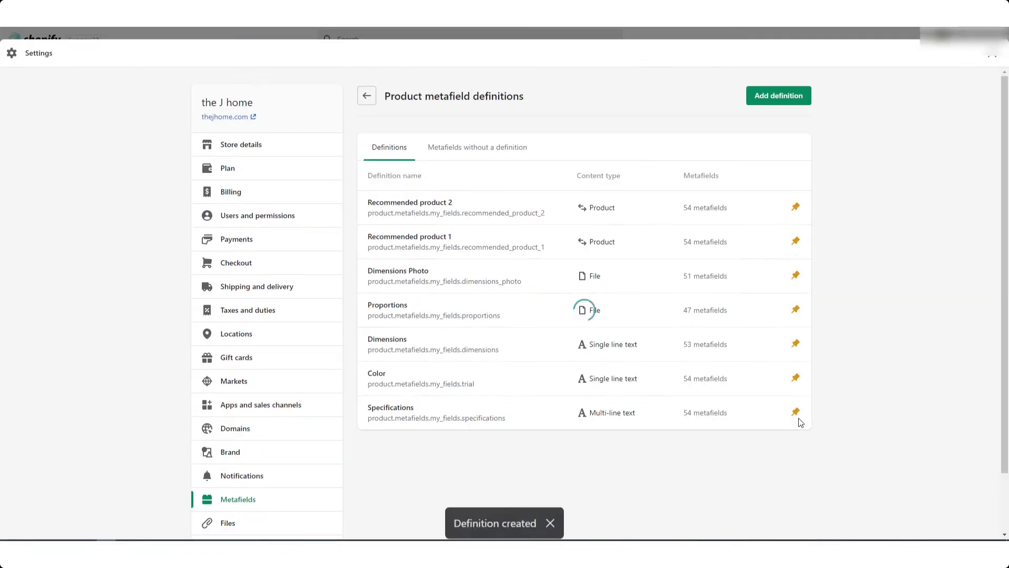
click(994, 61)
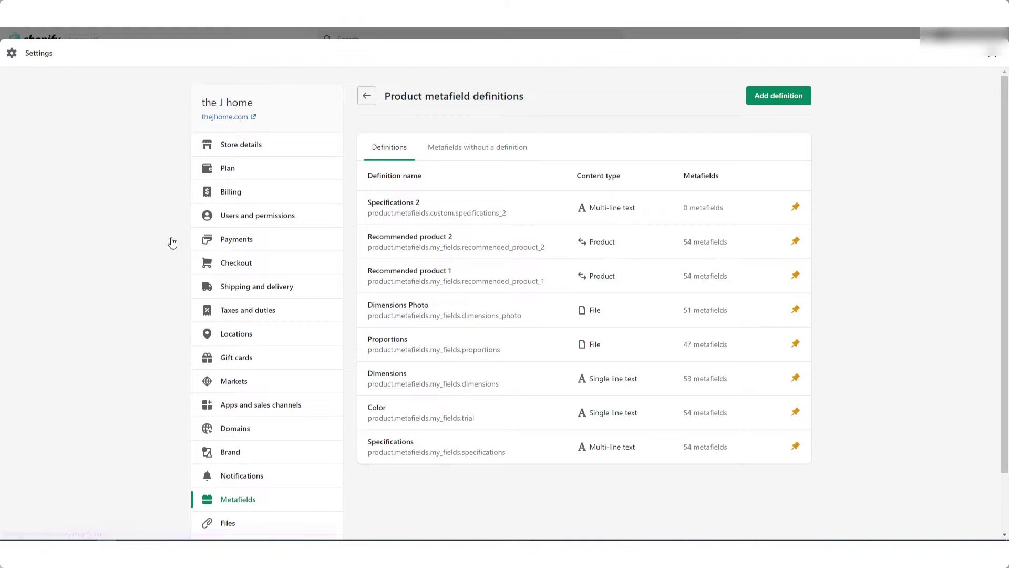
click(72, 137)
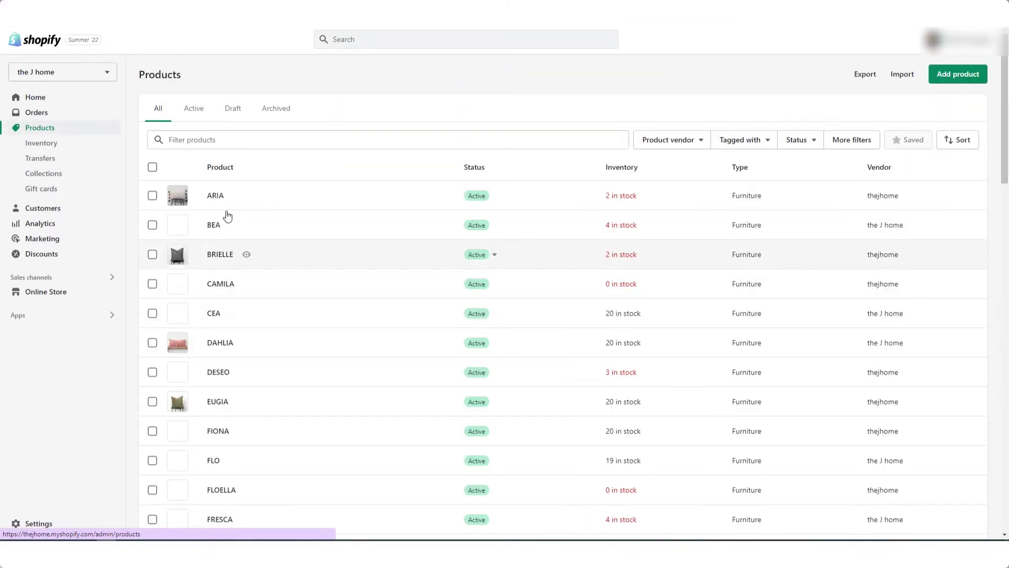
Open the ARIA product and type '25 cm =' into its Specifications 2 metafield
click(215, 196)
scroll(476, 294, down, 15)
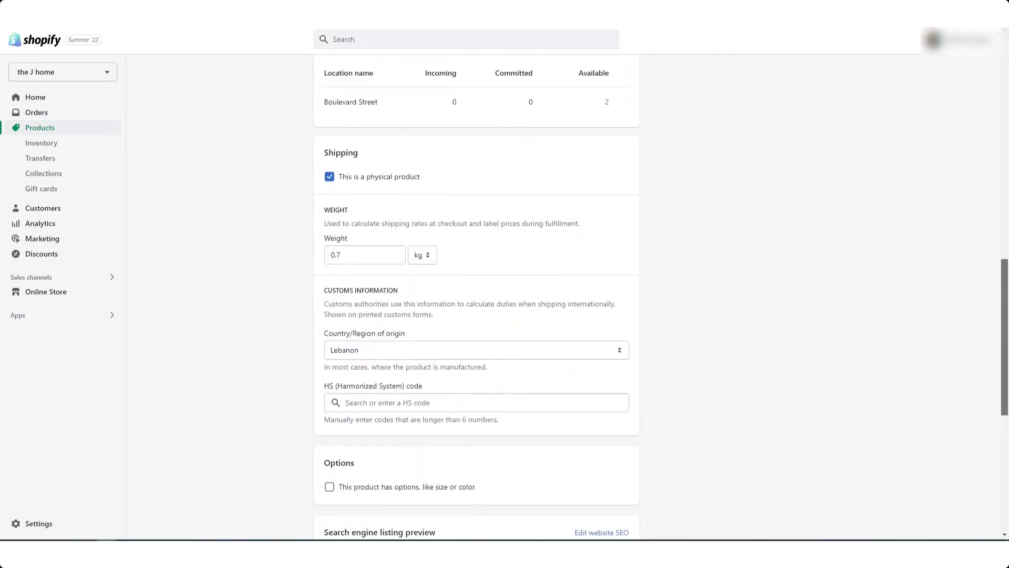
scroll(1008, 463, down, 7)
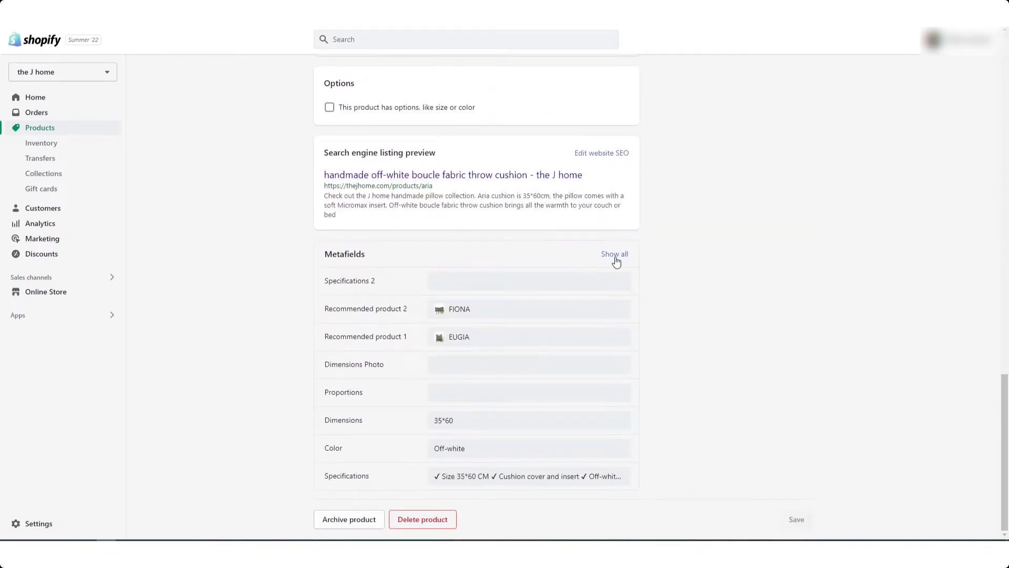
click(484, 288)
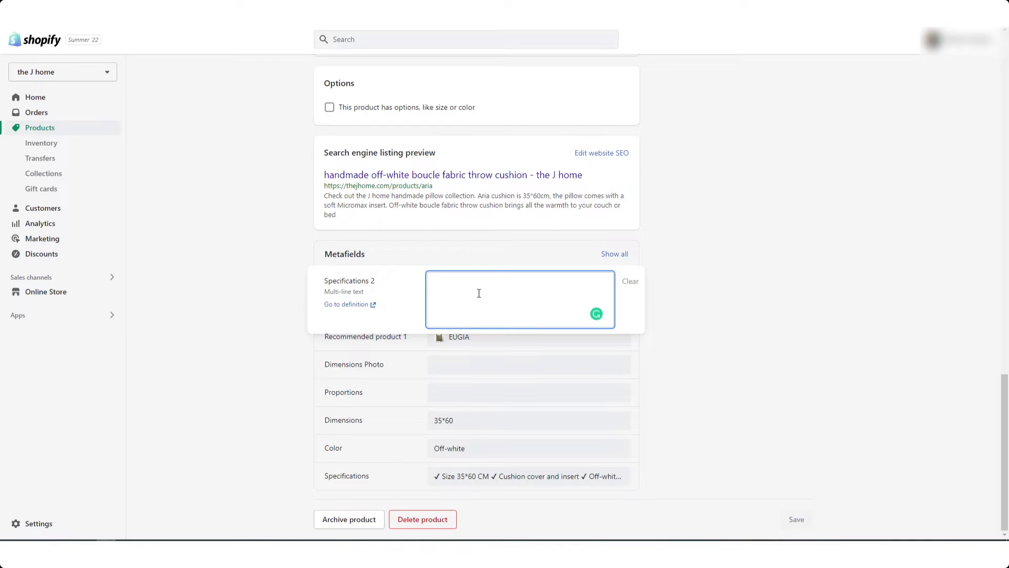
text(25 cm =)
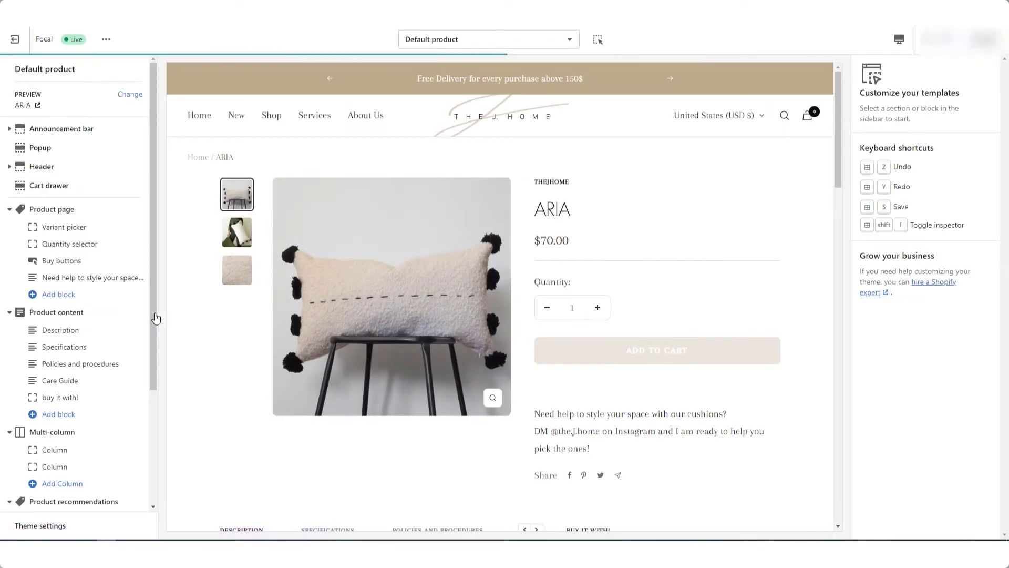
Add a product-page Text block sourced from Specifications 2, placed above the help message
click(73, 295)
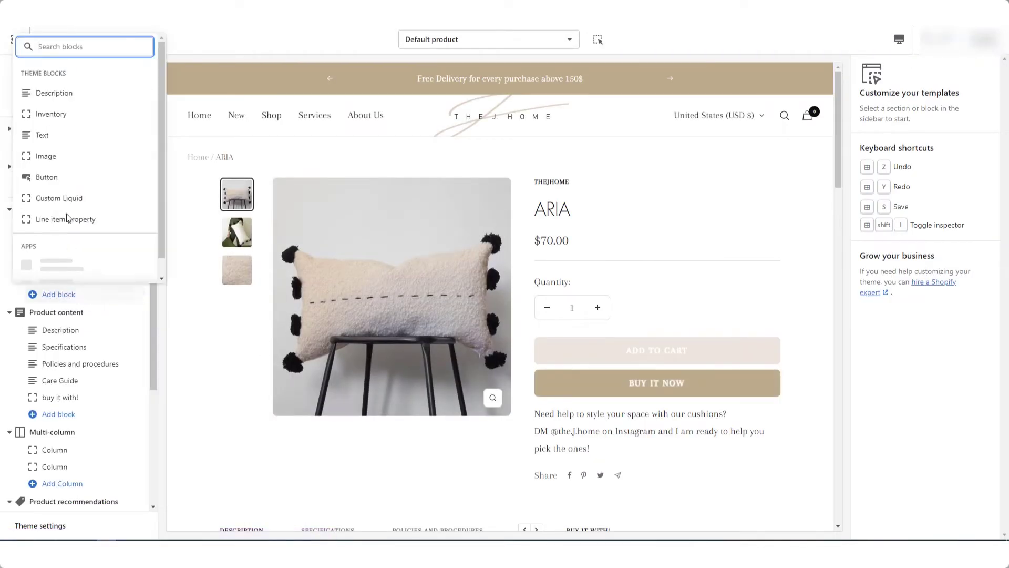
click(65, 140)
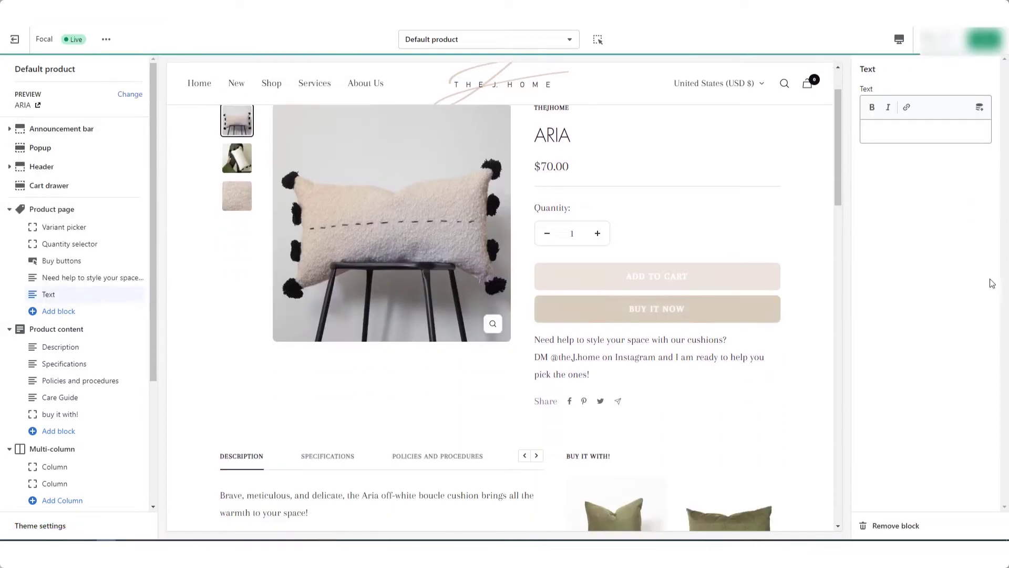
click(981, 107)
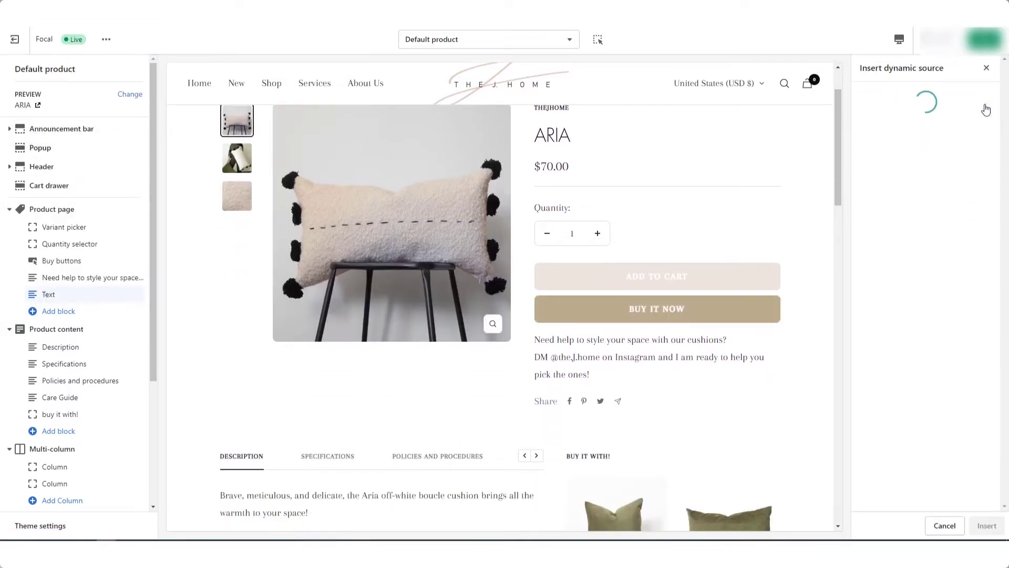
click(943, 238)
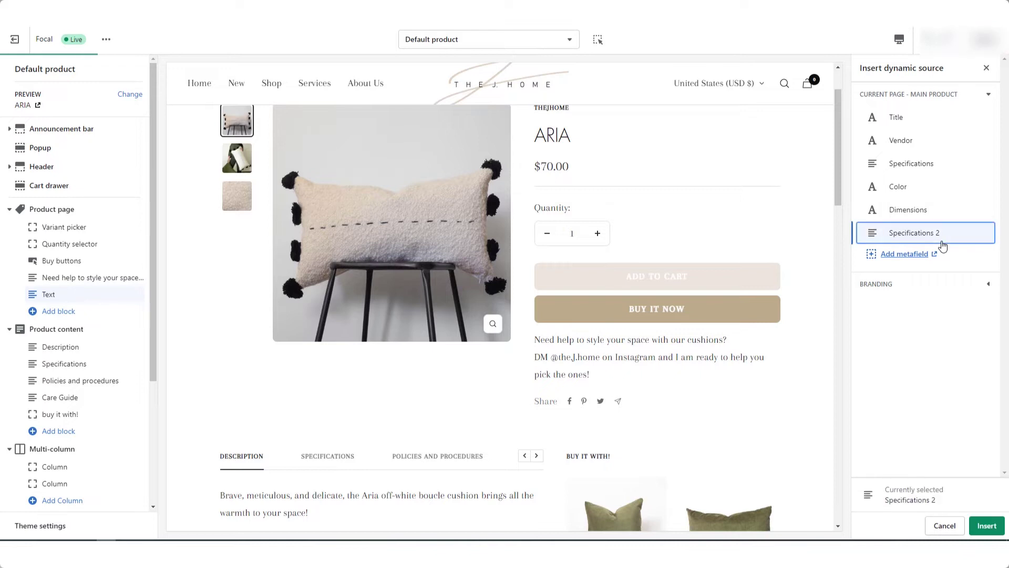
click(136, 294)
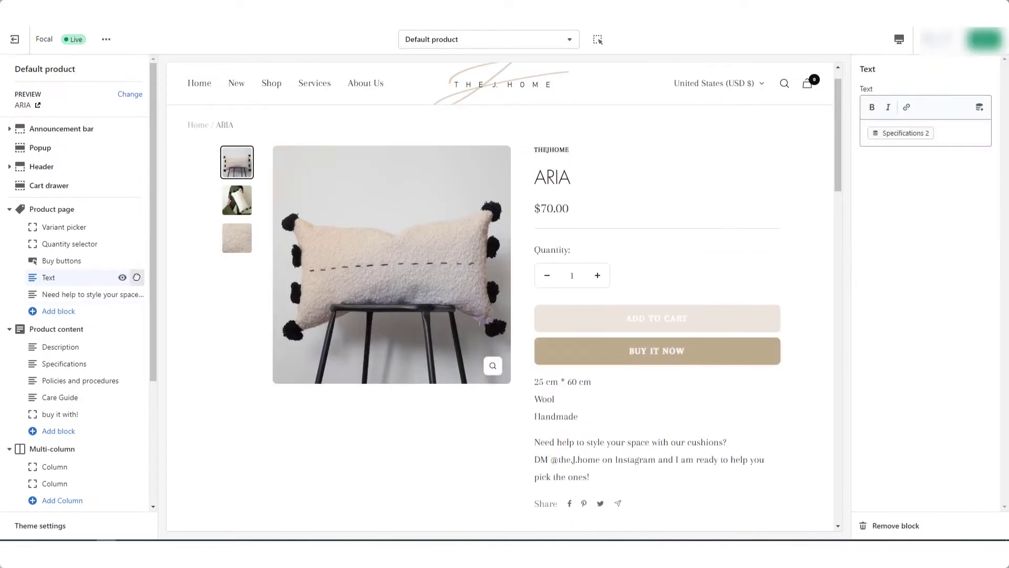
drag(137, 293, 136, 262)
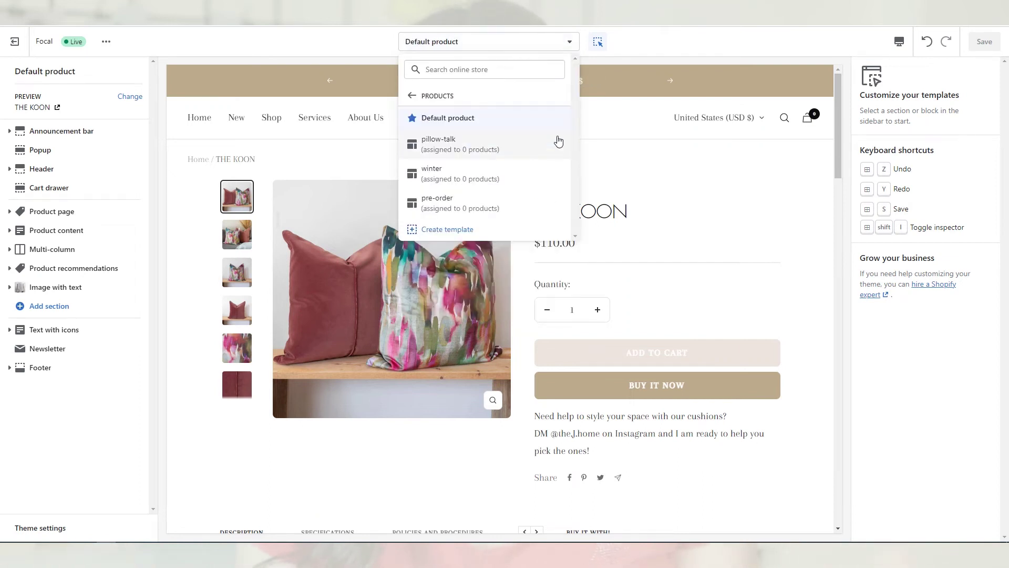
Create a product template named 'New Template' based on Default product
click(448, 230)
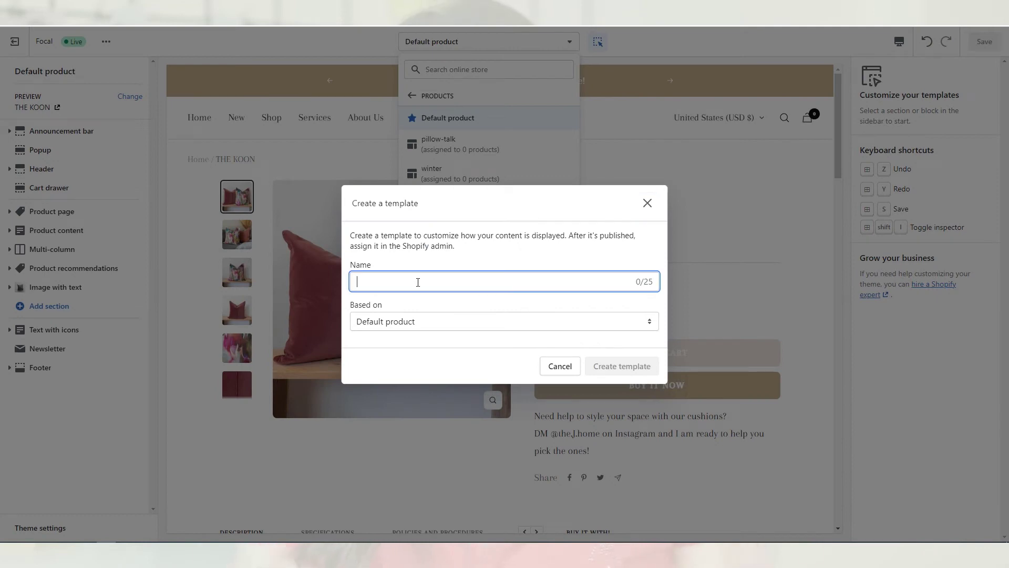
text(New Temp)
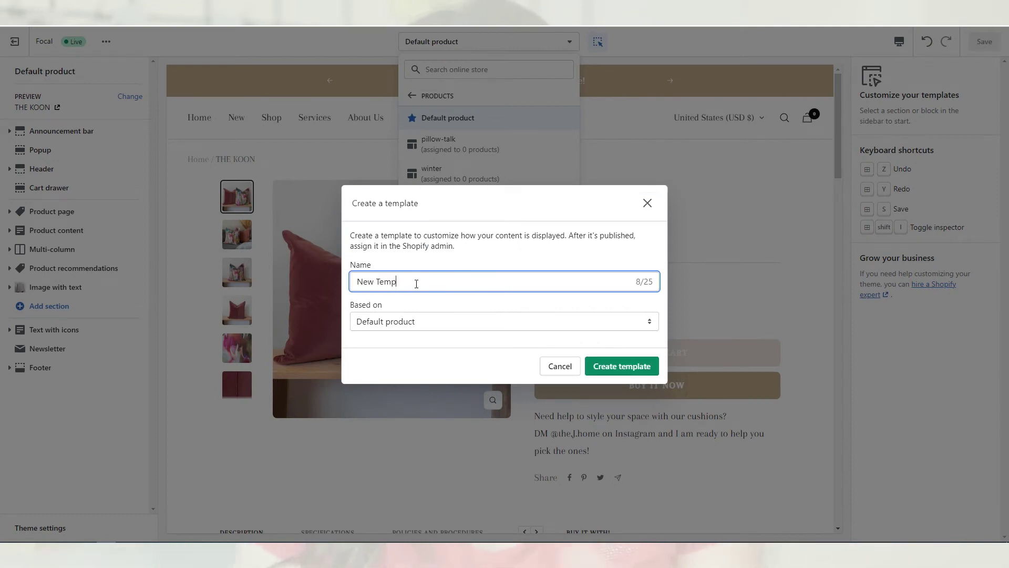
text(late)
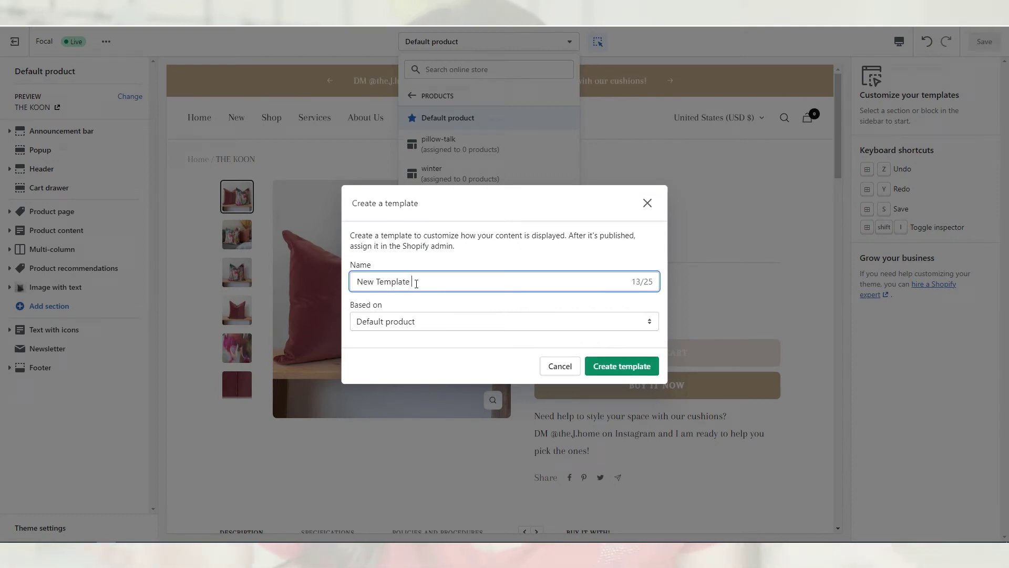
click(629, 370)
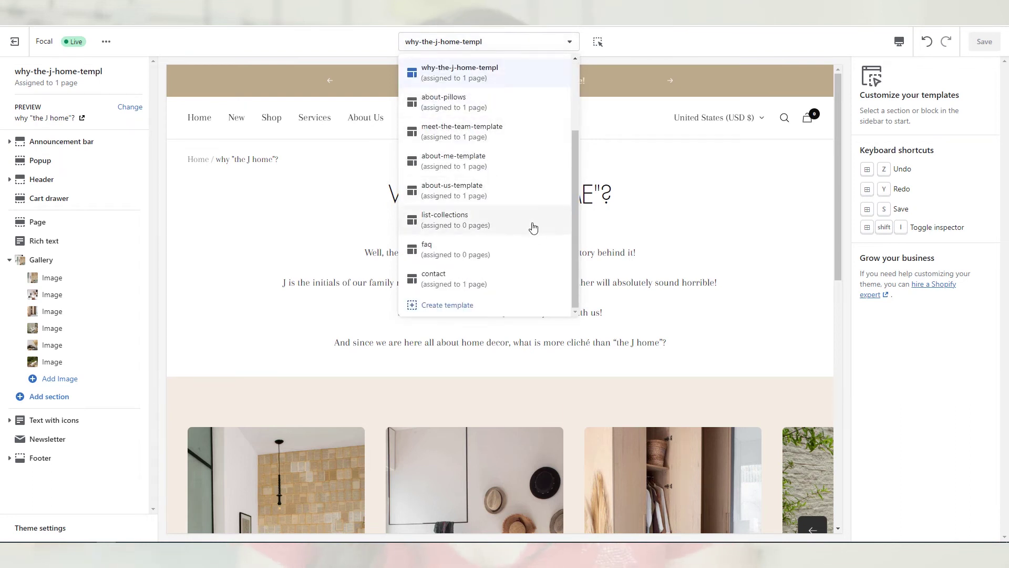
Switch the theme editor to the about-us-template page template
click(541, 194)
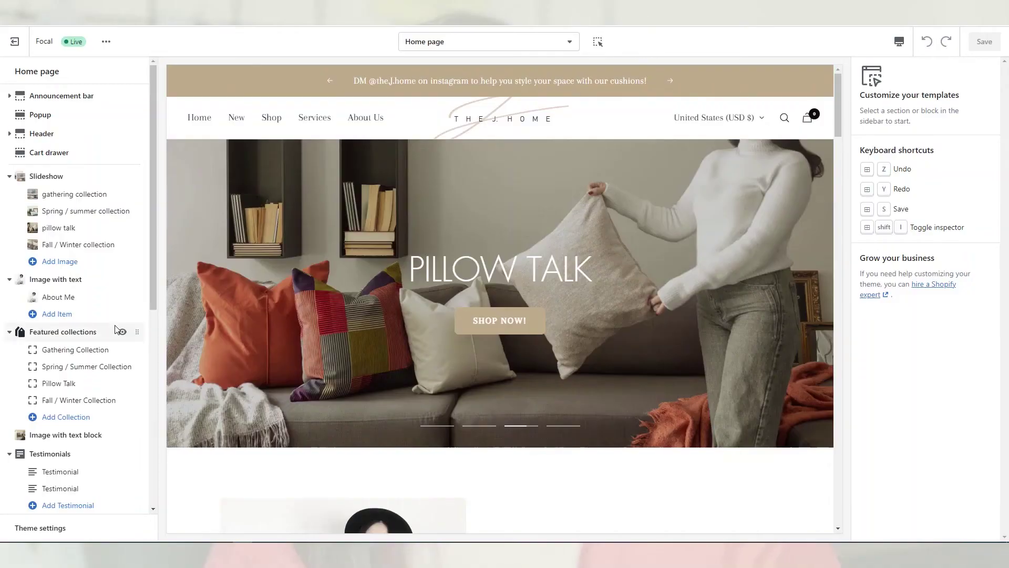
Add an Instagram feed app section to the Home page template
scroll(117, 331, down, 6)
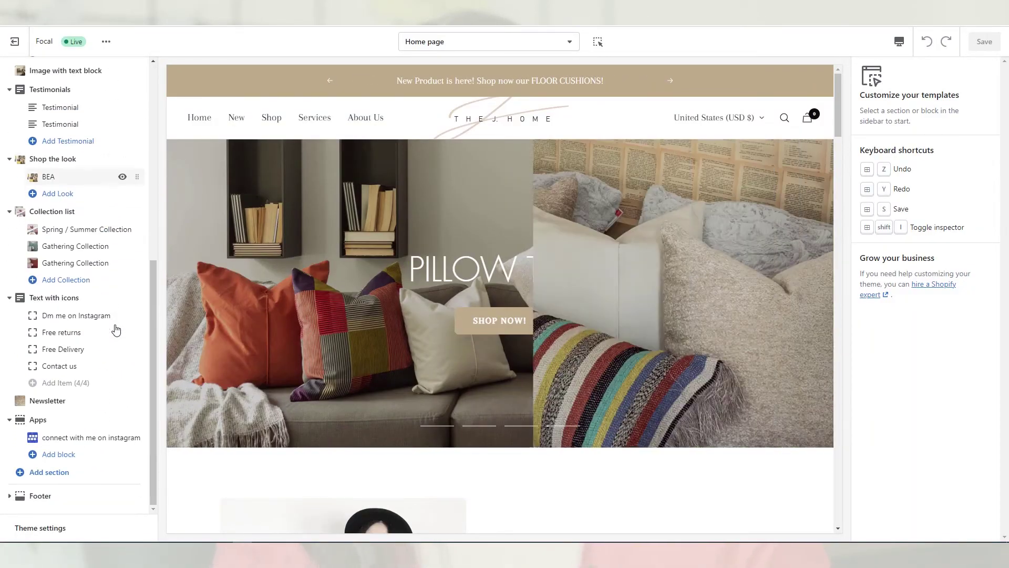
click(74, 472)
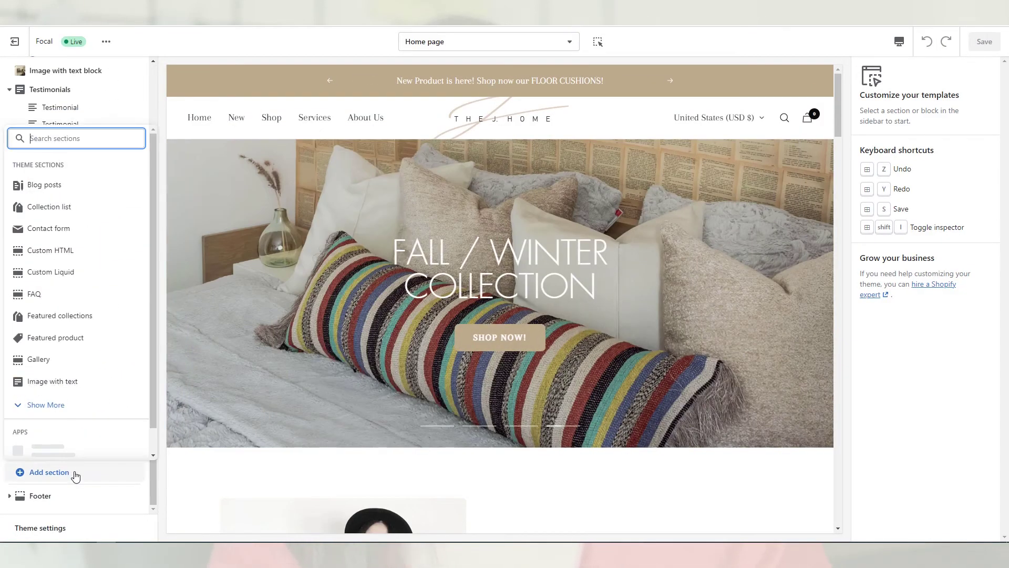
scroll(76, 398, down, 1)
click(71, 408)
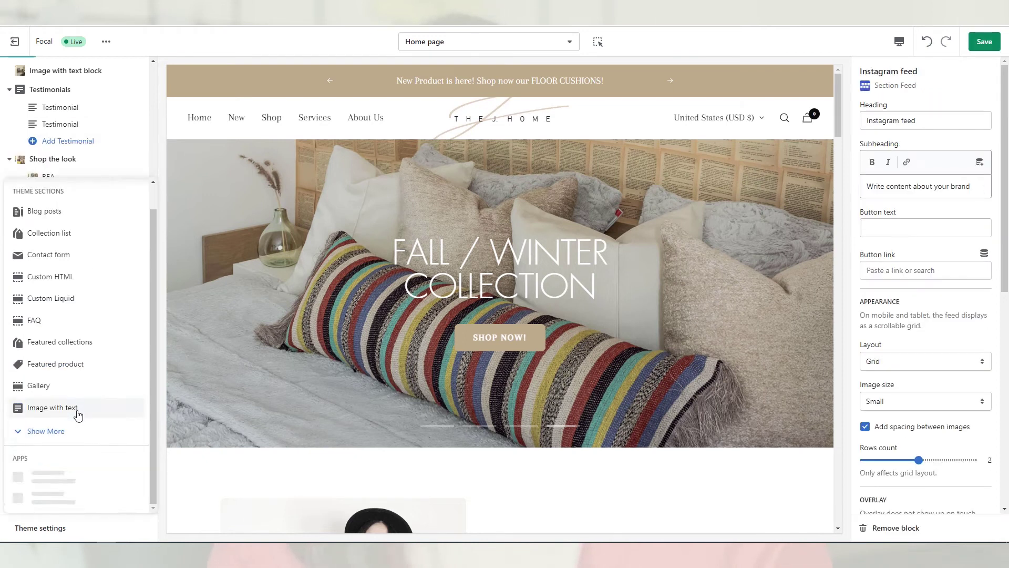